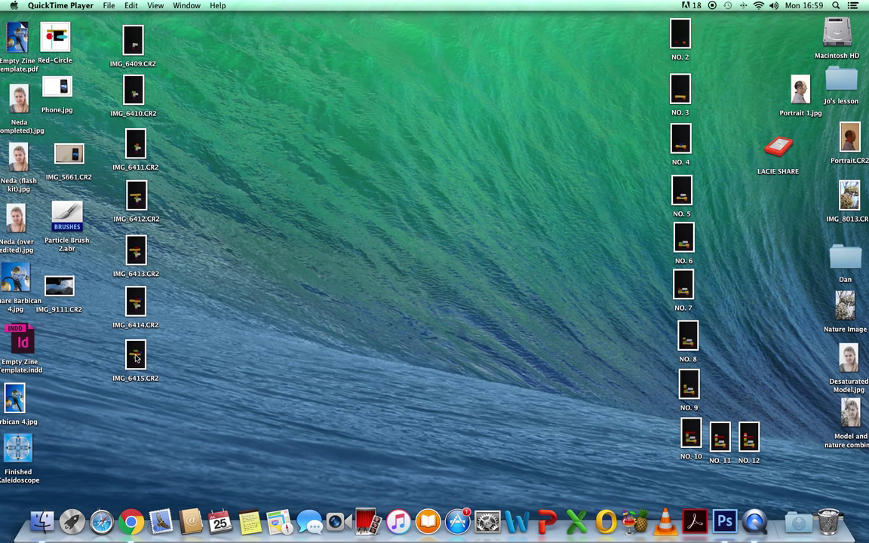
- Open the desktop raw file IMG_6415.CR2 with Adobe Photoshop CS6
right_click(137, 357)
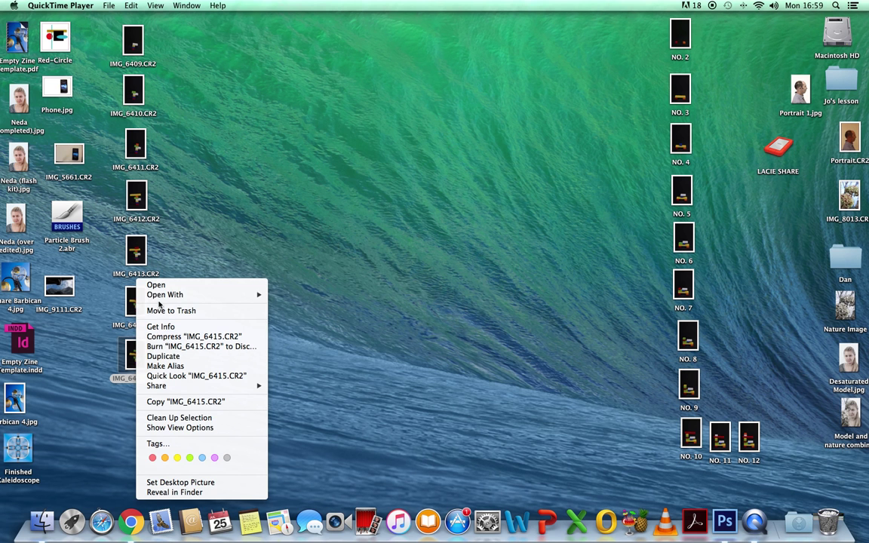
mouse_move(174, 295)
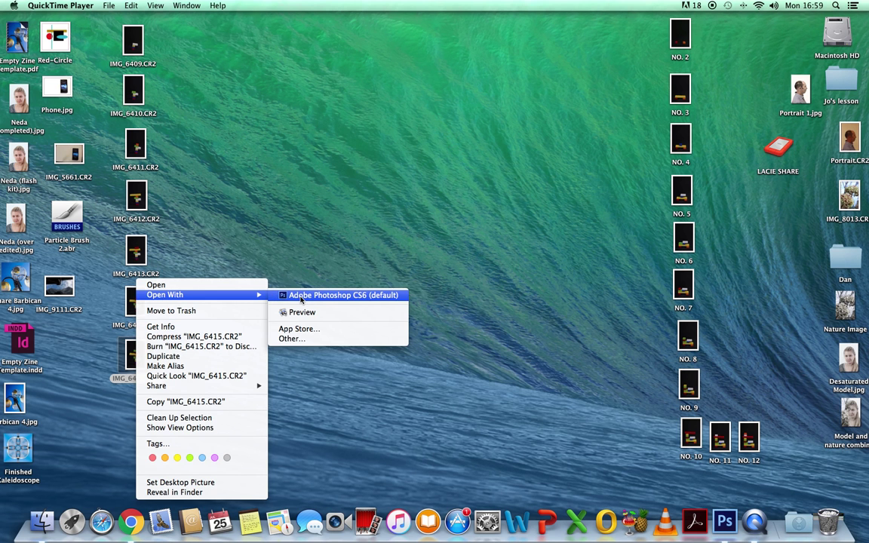
click(317, 295)
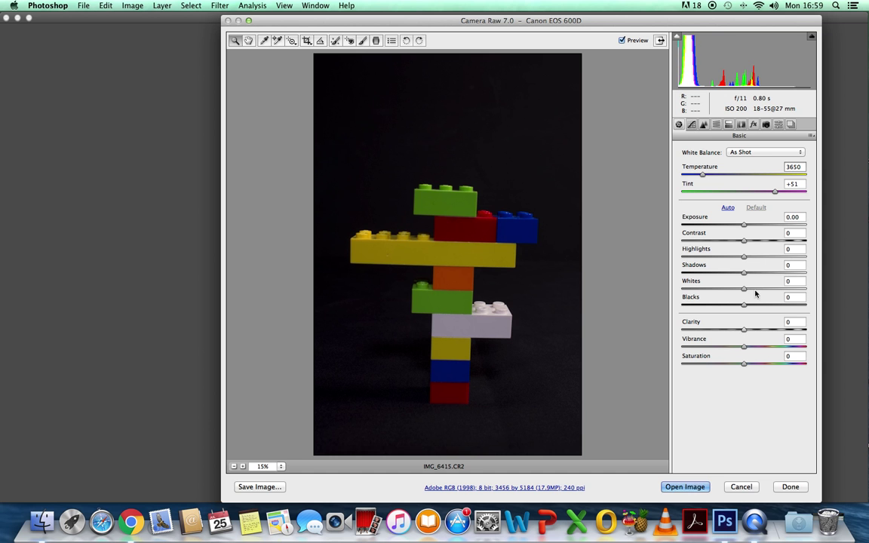
- Adjust the raw photo's tones: exposure +0.65, saturation +10, whites +31 and blacks -4
drag(744, 225, 751, 229)
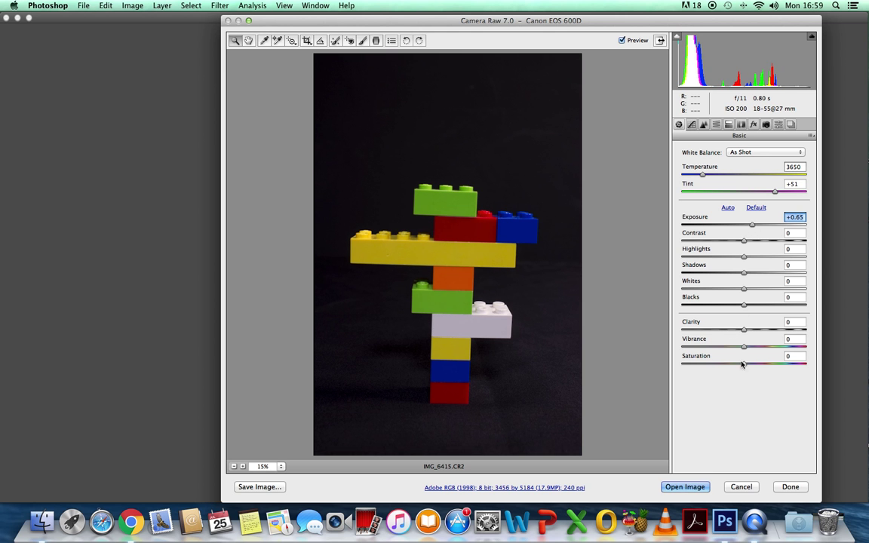
drag(745, 366, 749, 365)
drag(744, 289, 764, 293)
click(743, 305)
drag(744, 306, 742, 306)
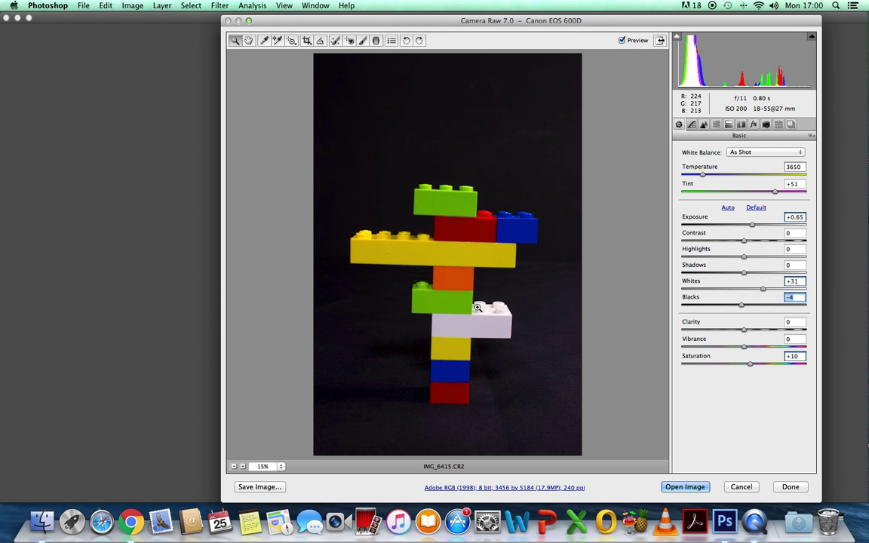
- Save all the Camera Raw settings to the Desktop as a settings file named Lego 1
click(811, 137)
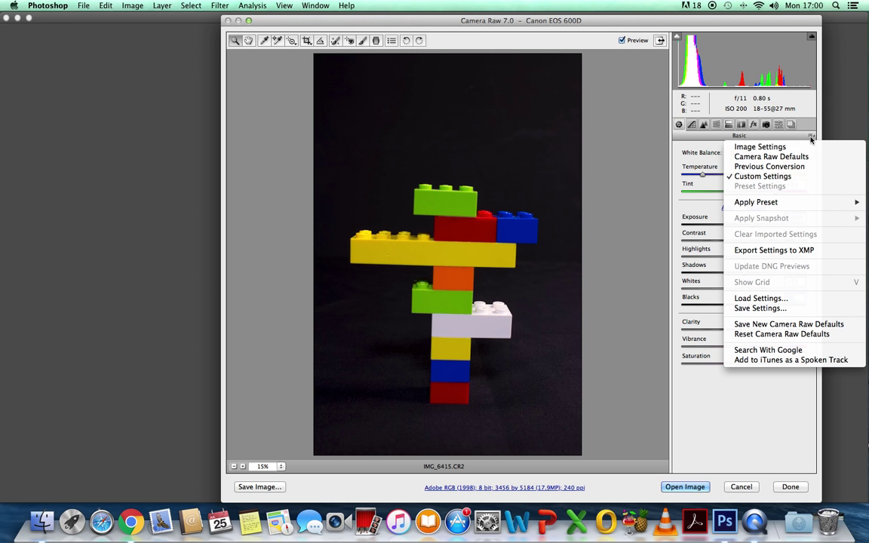
click(762, 309)
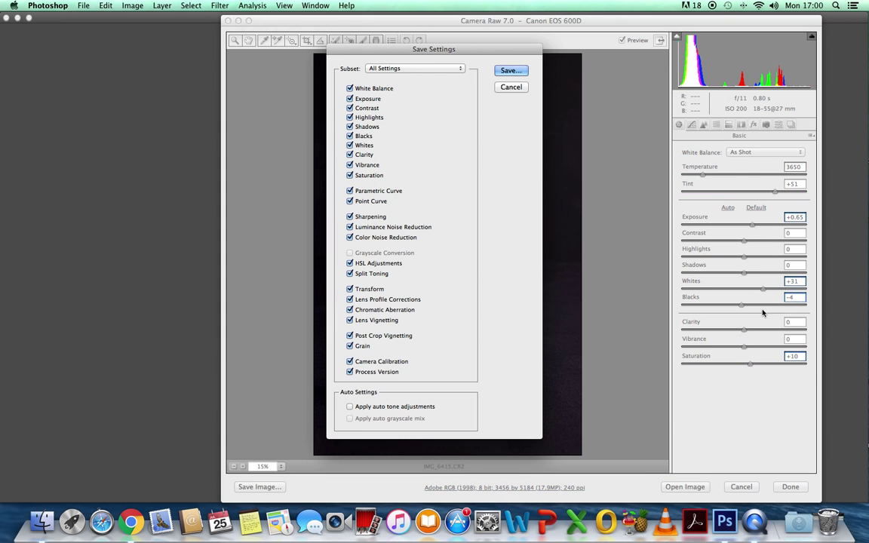
click(509, 71)
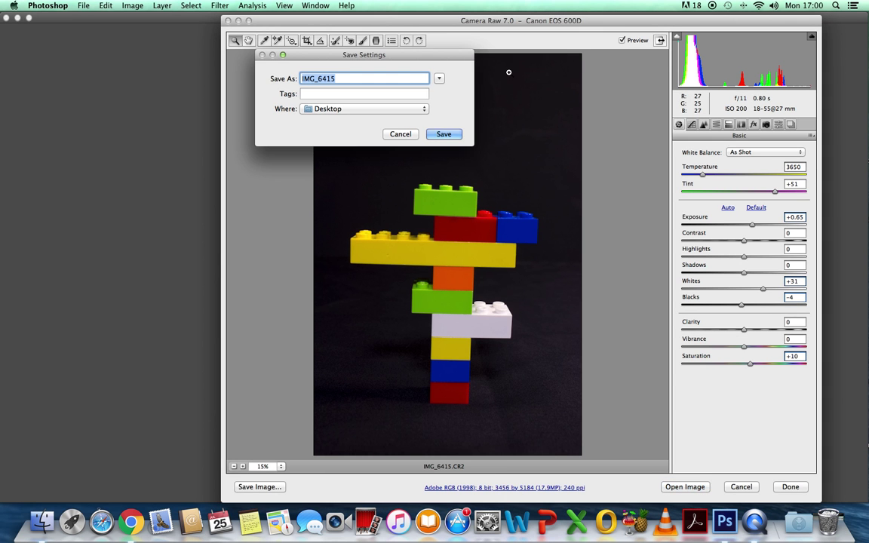
click(351, 82)
key(BackSpace)
key(BackSpace)
key(BackSpace)
key(BackSpace)
key(BackSpace)
key(BackSpace)
key(BackSpace)
key(BackSpace)
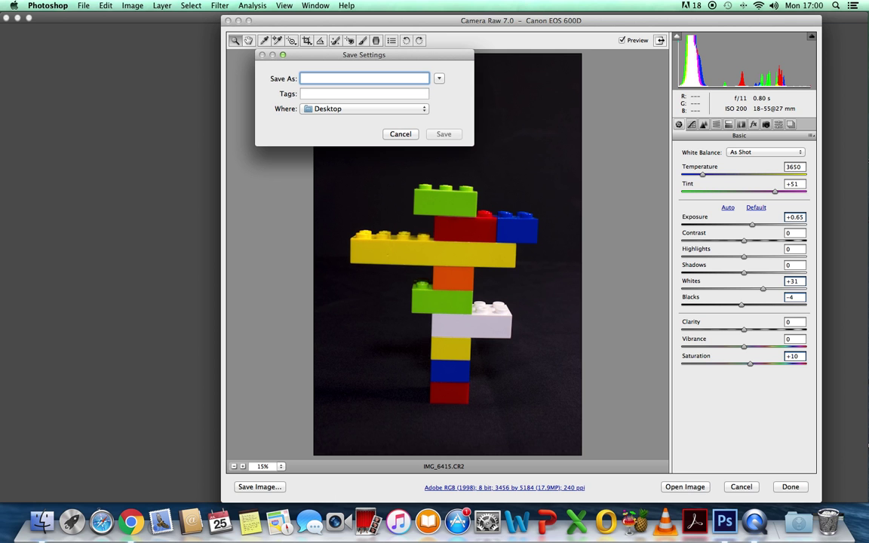
text(Lego )
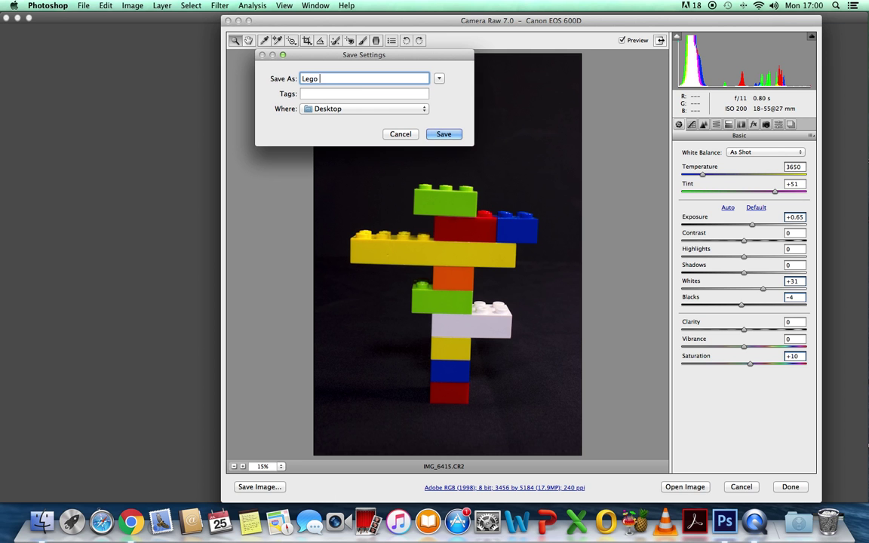
text(1)
click(424, 111)
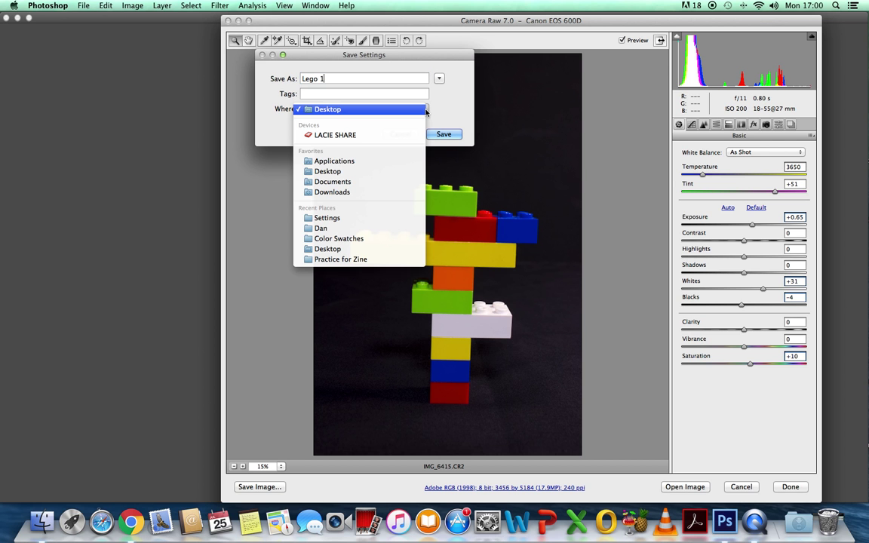
click(350, 110)
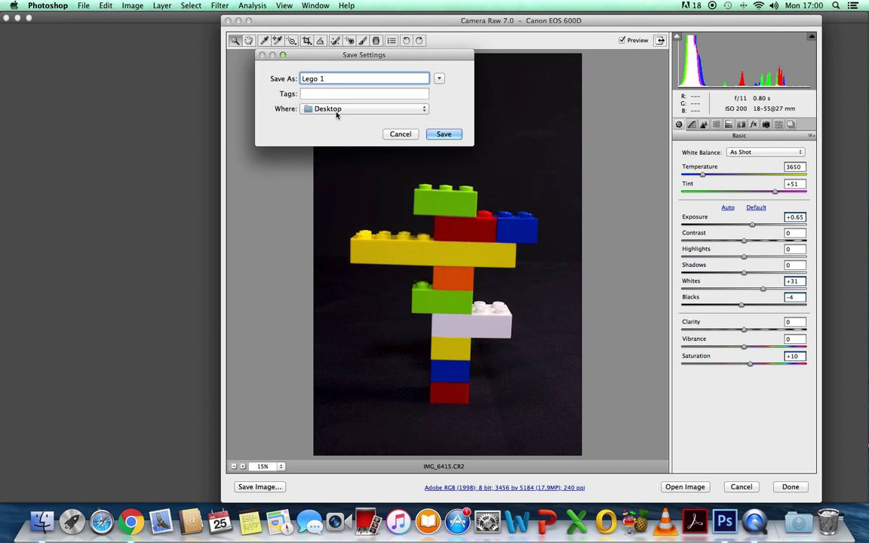
click(442, 136)
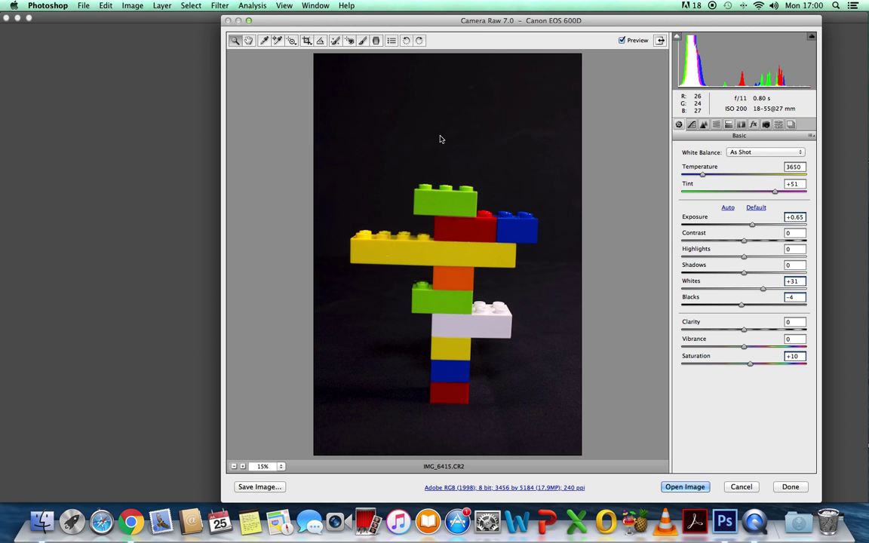
- Save the adjusted photo as a .jpg named Lego in the same location, and open the image in Photoshop
click(255, 487)
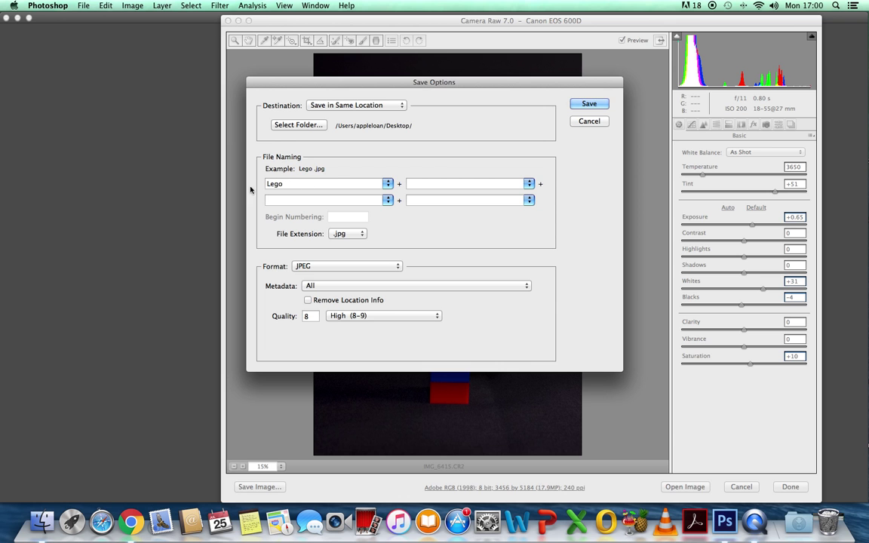
click(359, 233)
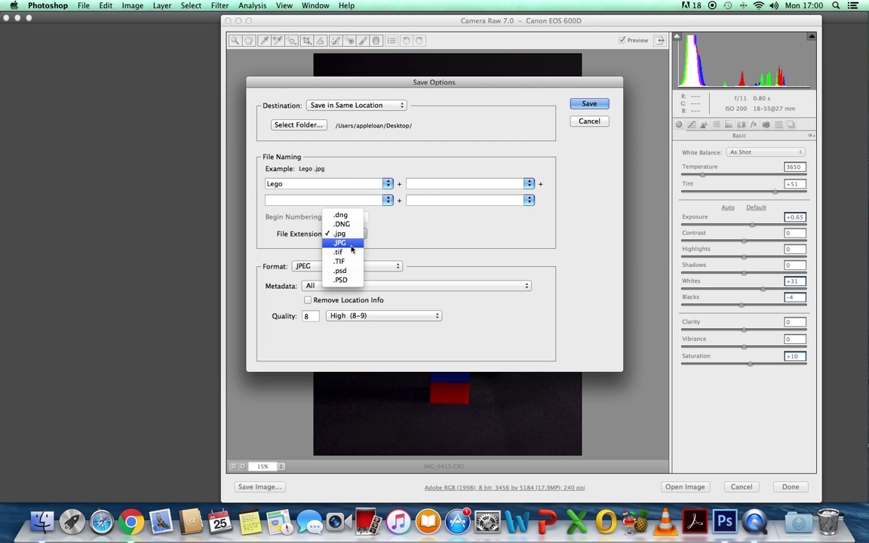
click(350, 217)
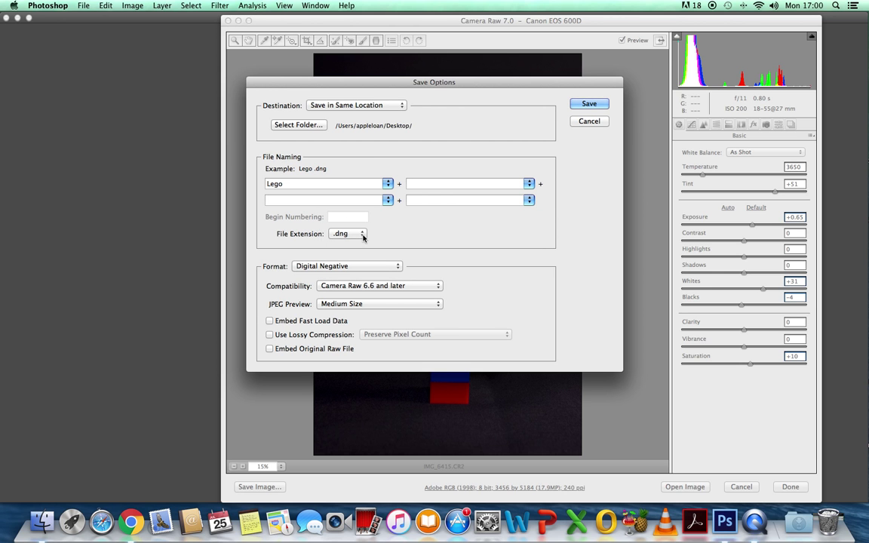
click(362, 236)
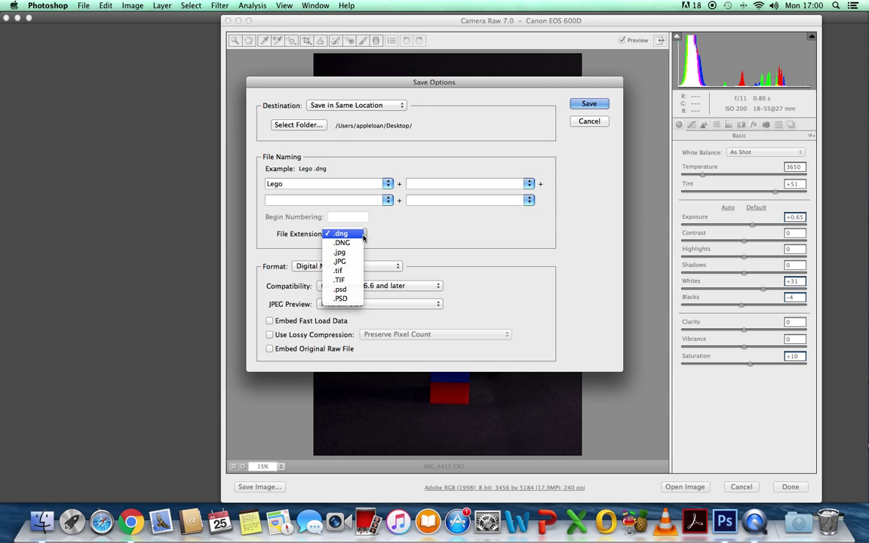
click(348, 253)
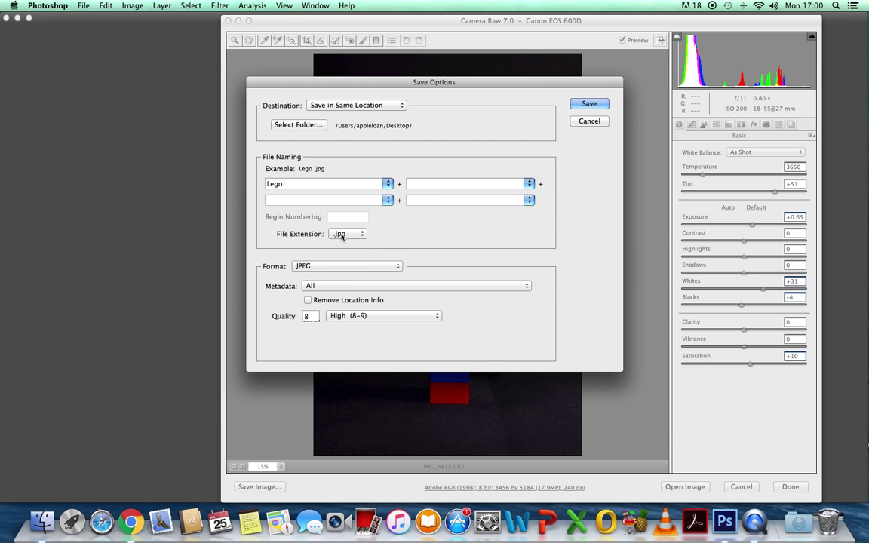
click(587, 104)
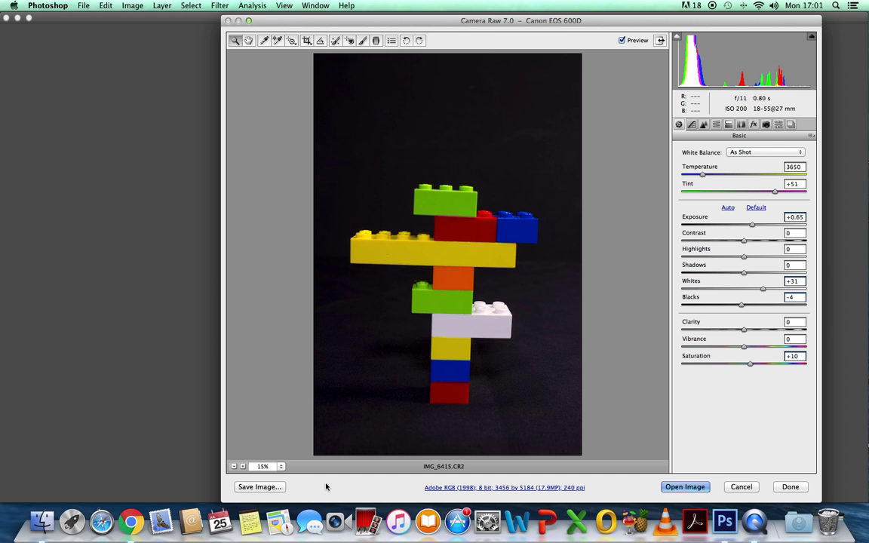
click(690, 488)
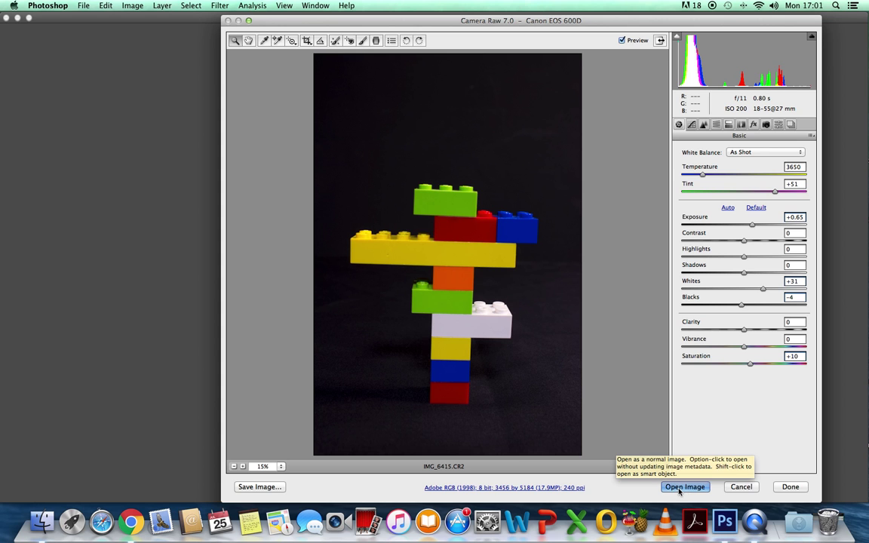
click(687, 488)
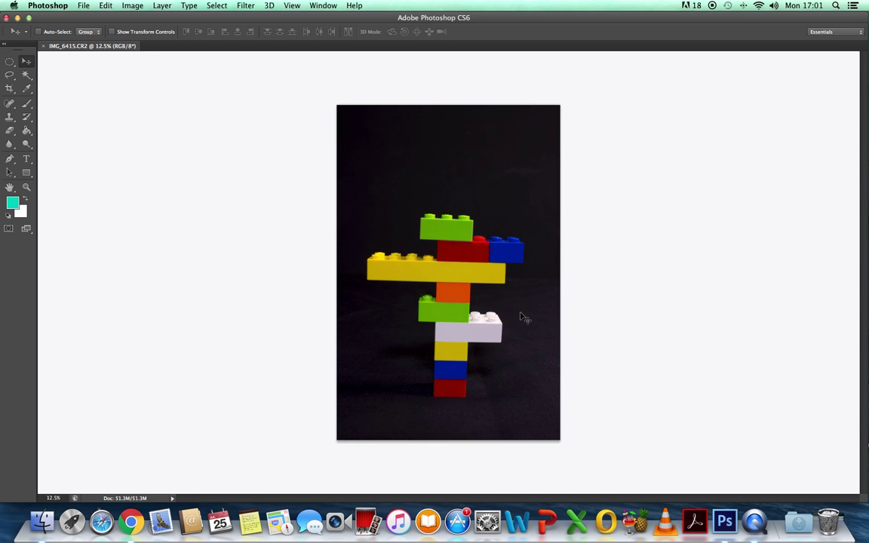
- Open the seven raw files IMG_6409.CR2 through IMG_6415.CR2 from the Desktop together in Camera Raw
click(84, 6)
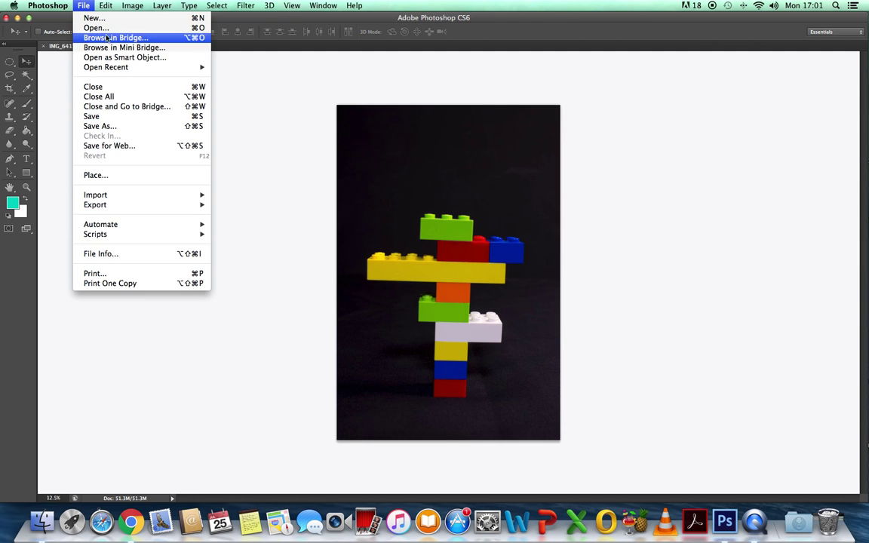
click(107, 29)
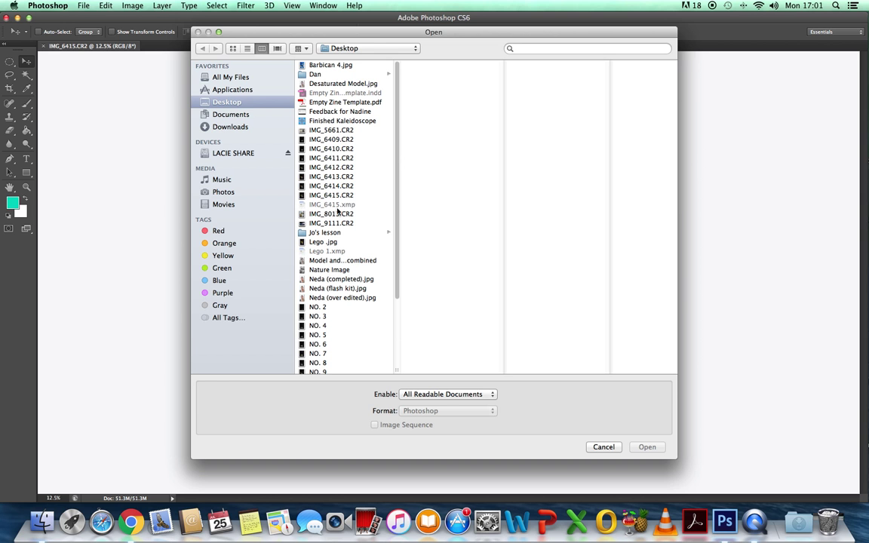
click(346, 141)
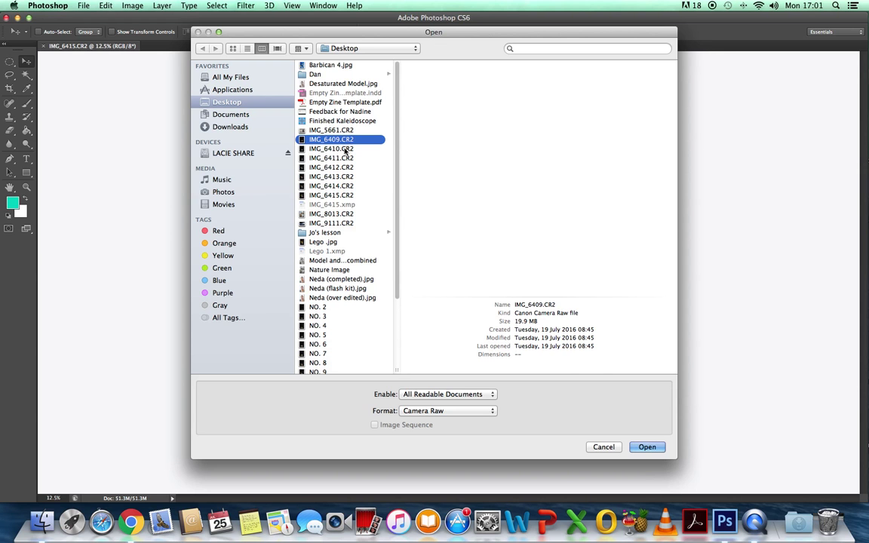
shift+click(342, 150)
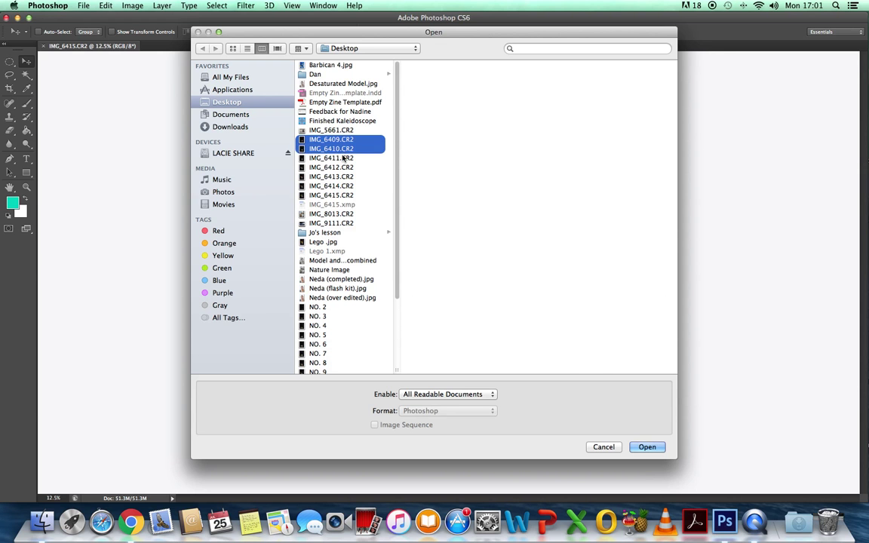
shift+click(343, 159)
shift+click(344, 168)
shift+click(346, 178)
shift+click(346, 187)
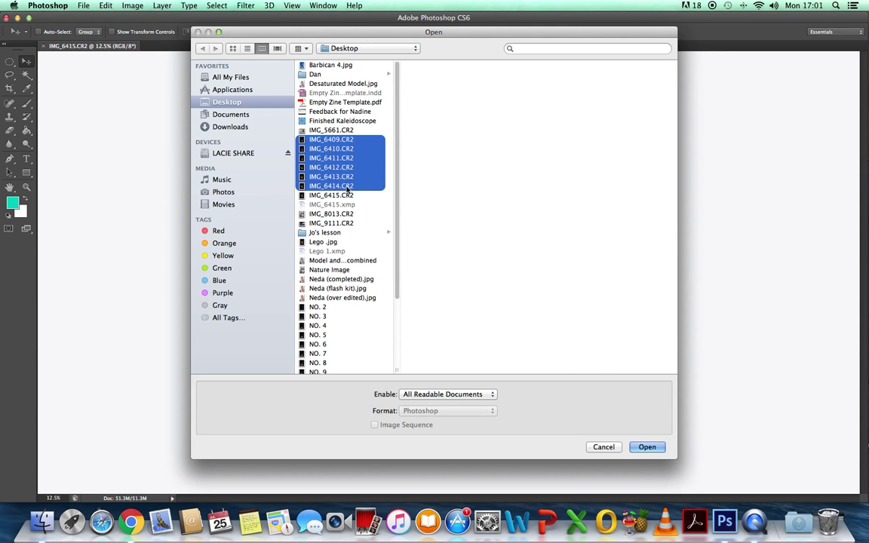
shift+click(346, 196)
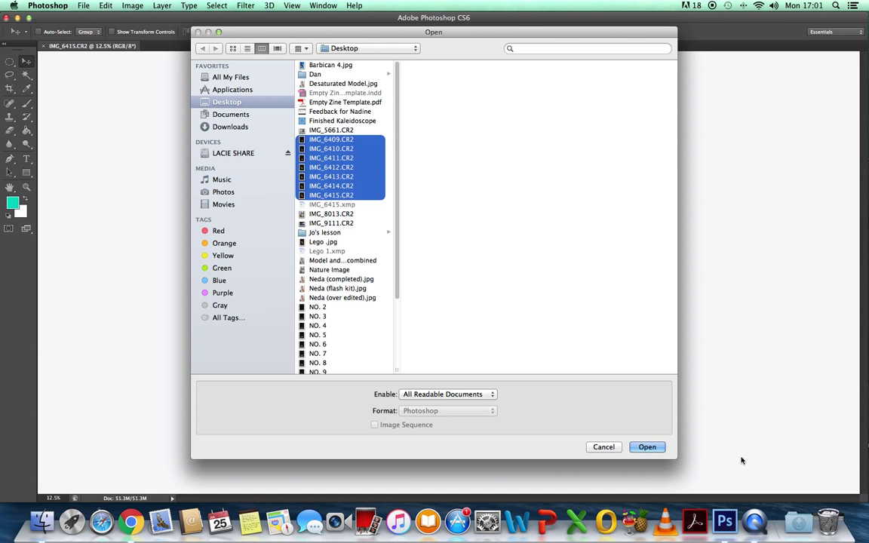
click(649, 447)
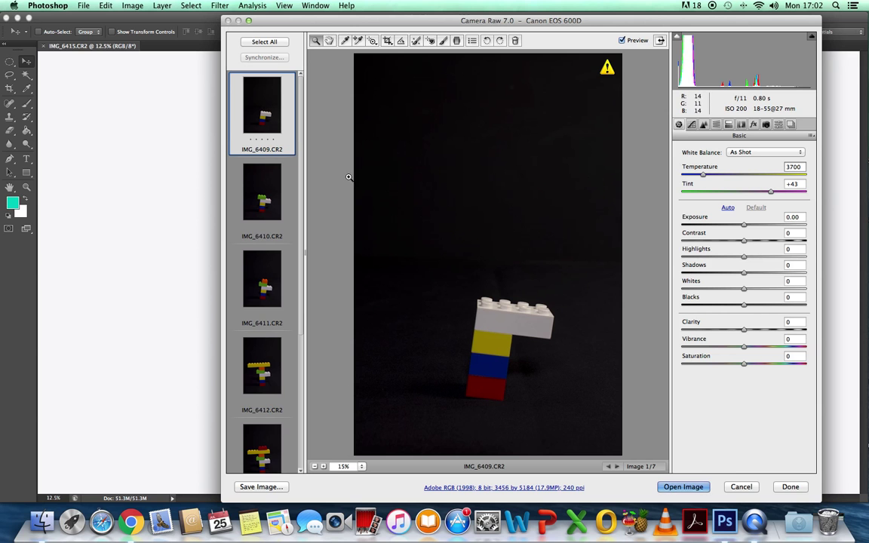
- Synchronize the settings of IMG_6415.CR2 across all seven photos, keeping the default set of checked adjustments
drag(304, 245, 300, 478)
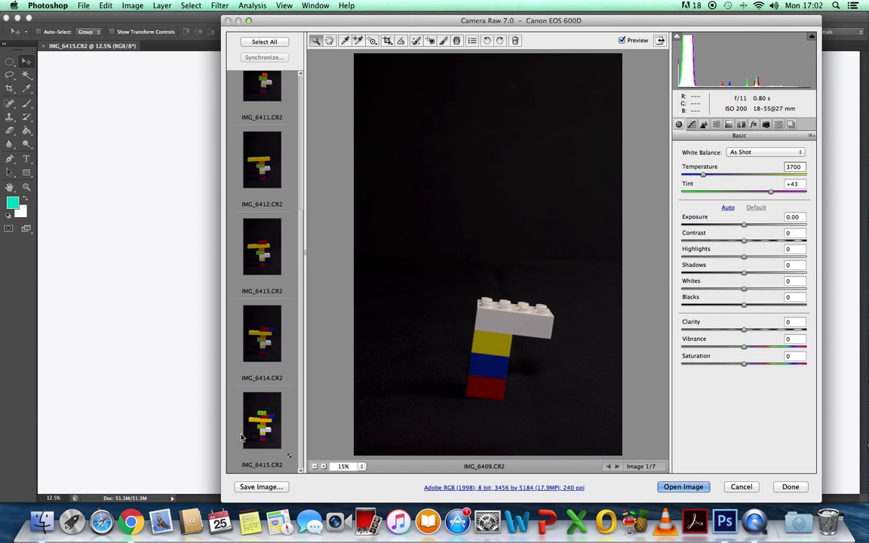
click(264, 439)
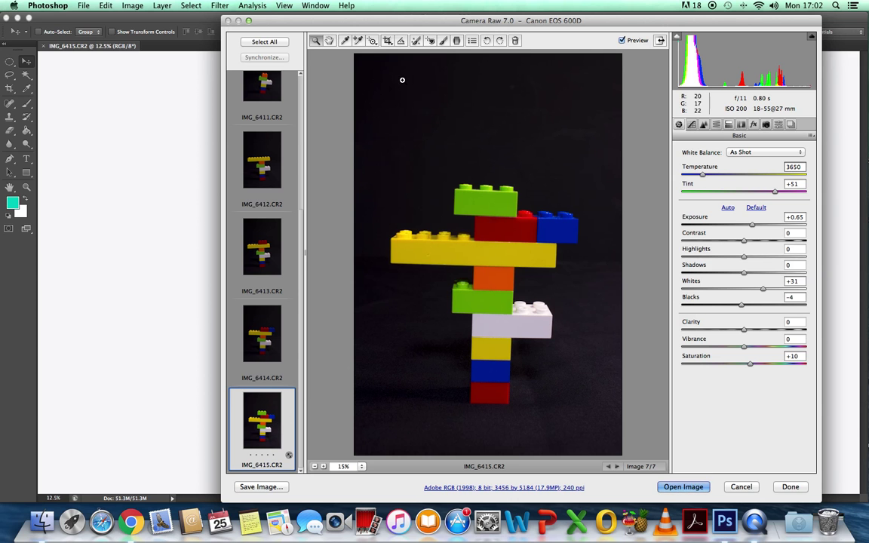
click(263, 42)
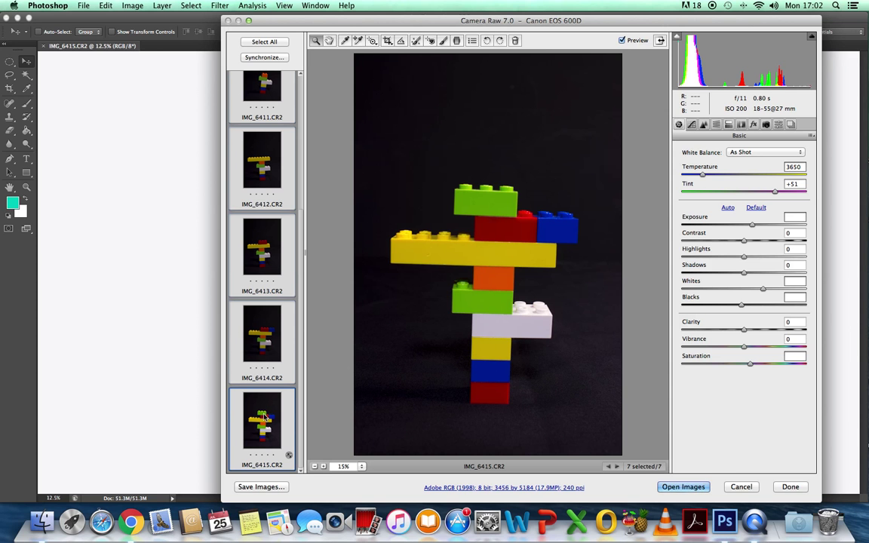
click(267, 58)
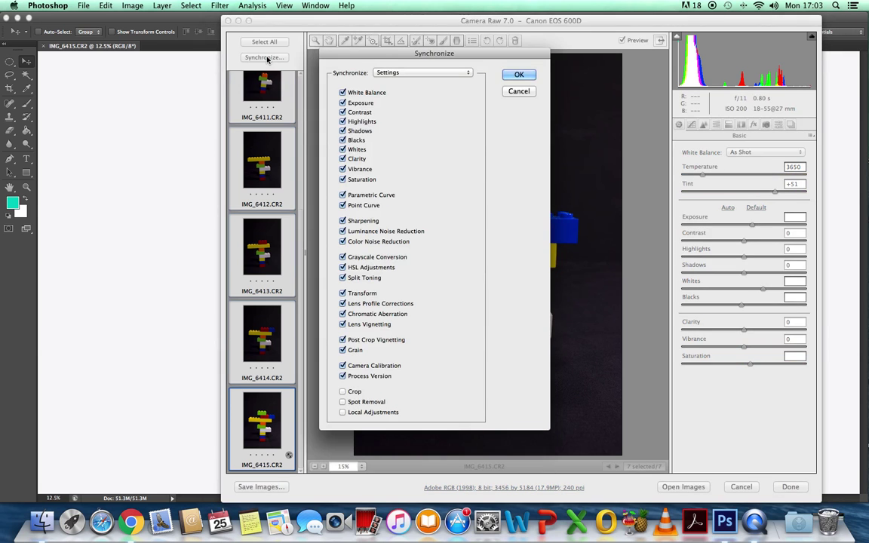
click(519, 74)
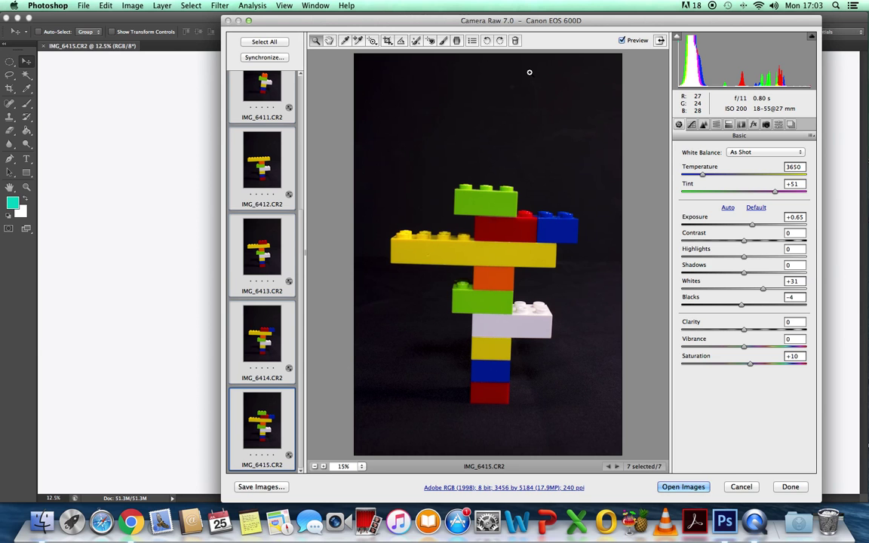
- Save all seven synchronized photos as .jpg files with the base name Lego in the same location
click(260, 487)
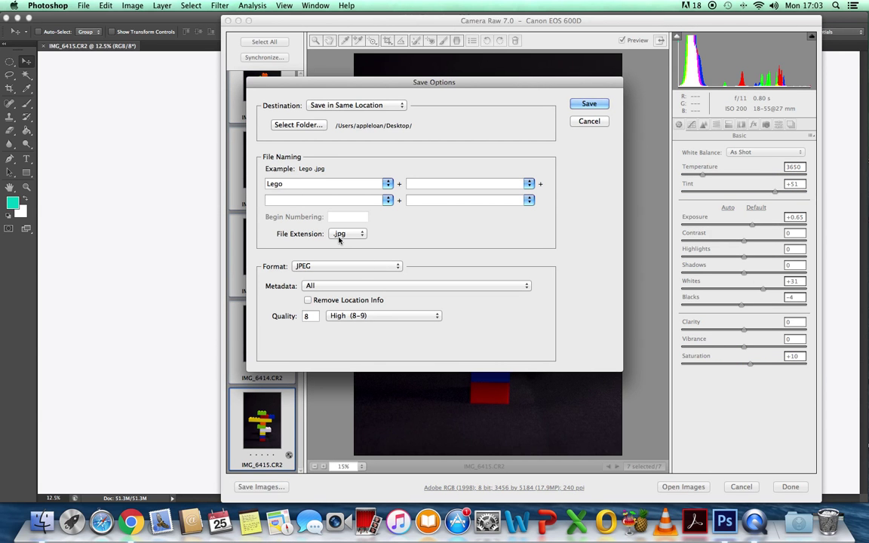
click(592, 104)
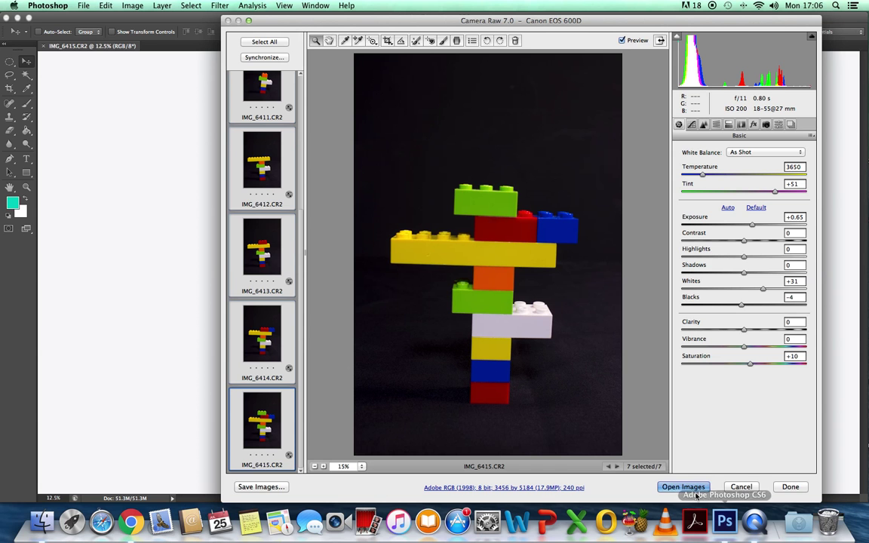
- Leave Camera Raw without opening the photos, and close the IMG_6415.CR2 document without saving
click(741, 487)
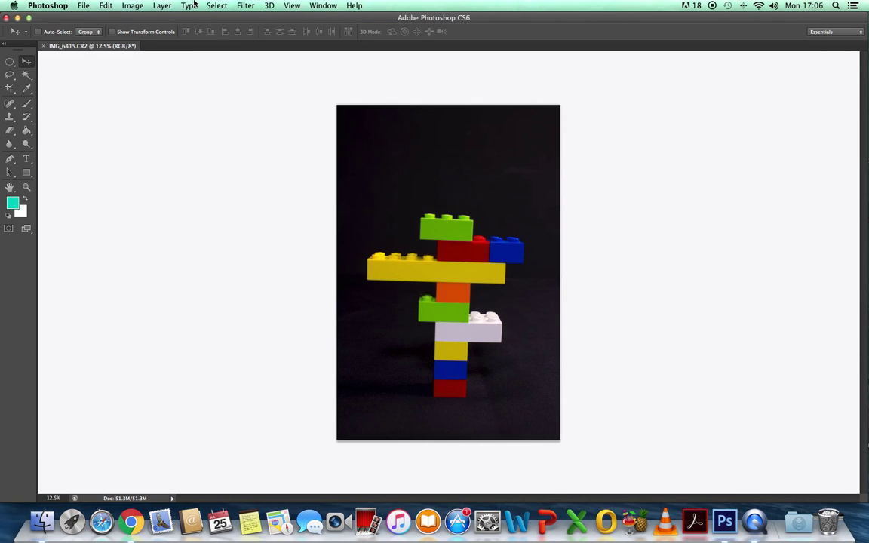
click(7, 18)
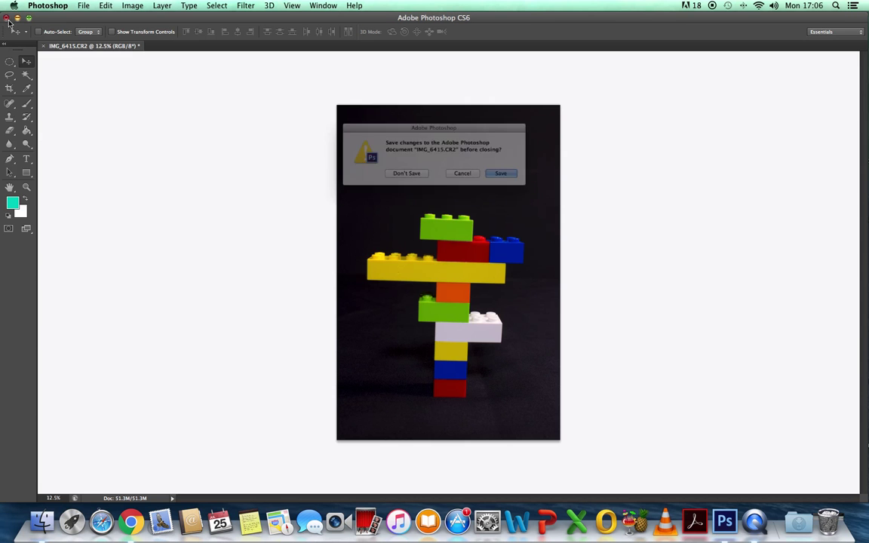
click(417, 180)
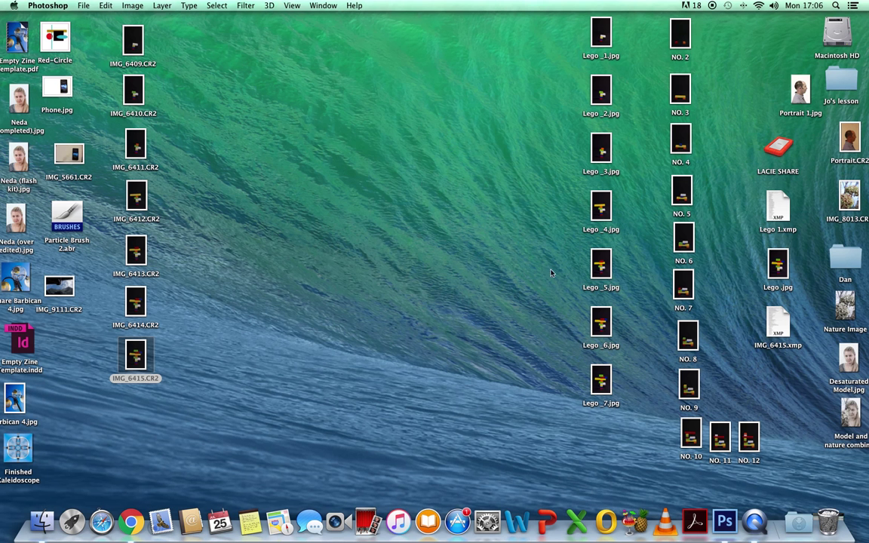